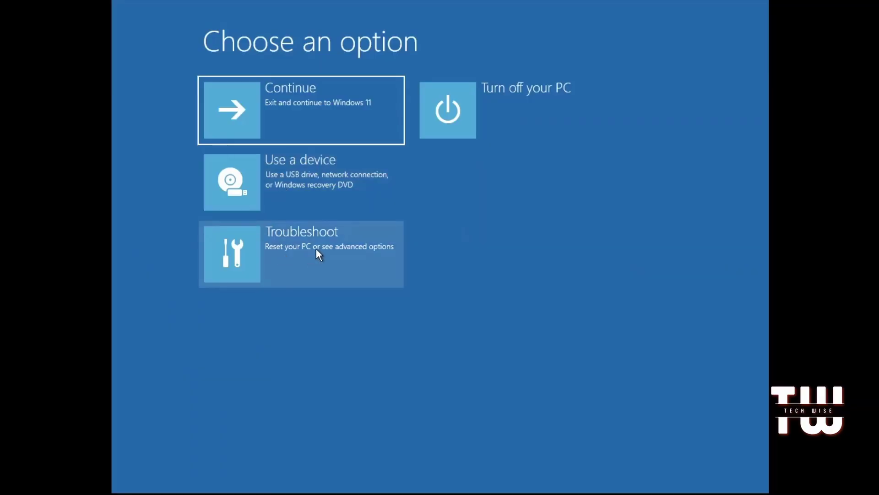
Reach Startup Settings through Troubleshoot and Advanced options, then restart to pick Safe Mode.
click(316, 251)
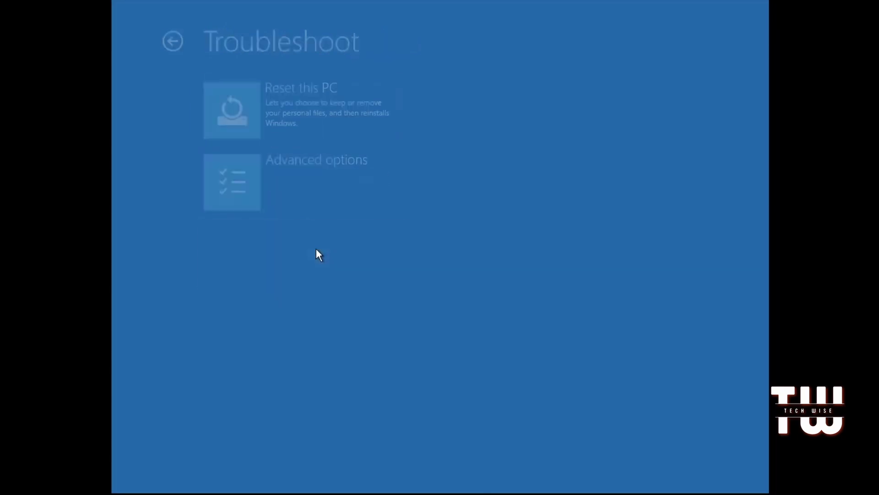
click(328, 179)
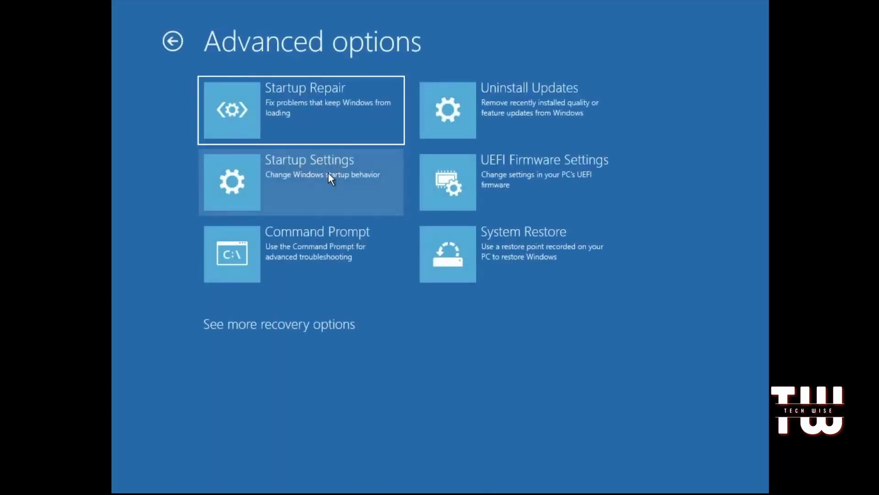
click(328, 174)
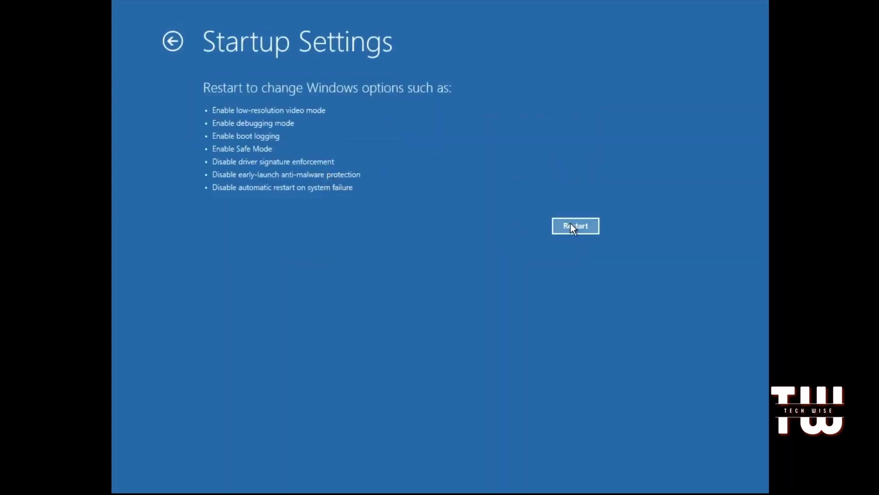
click(570, 224)
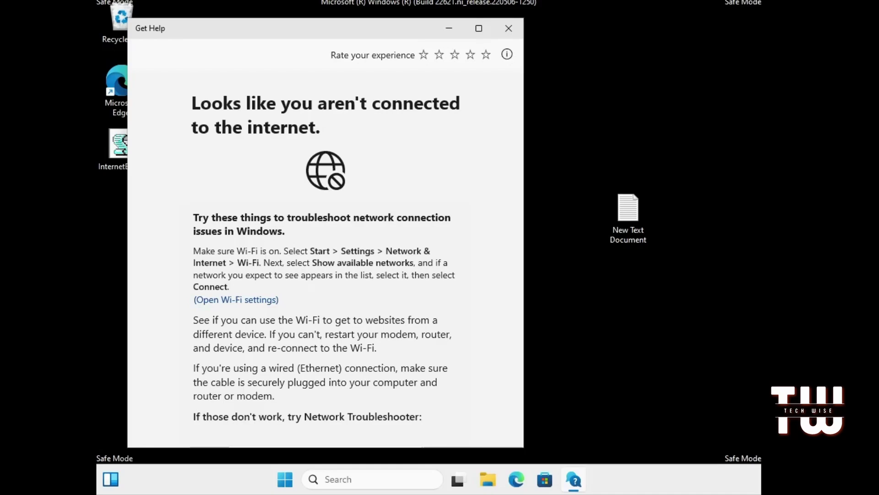
Close Get Help and find the advanced display info through a 'refresh' search.
click(521, 27)
click(358, 479)
text(refres)
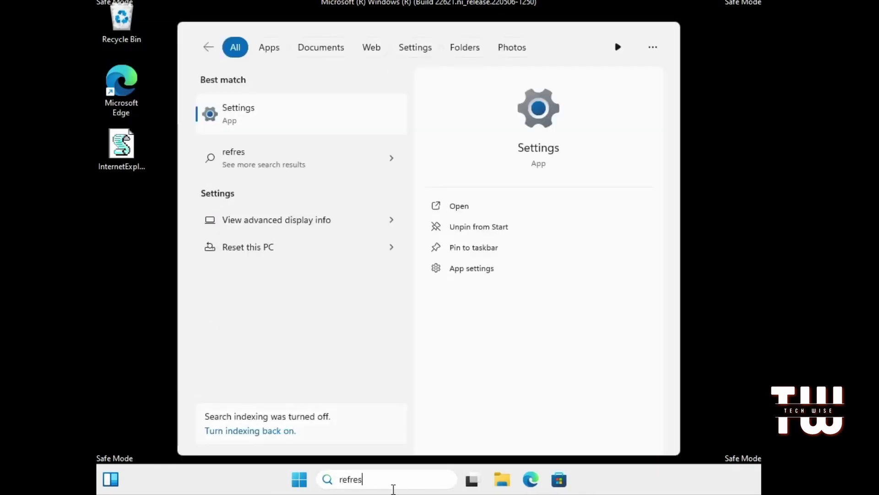
text(h)
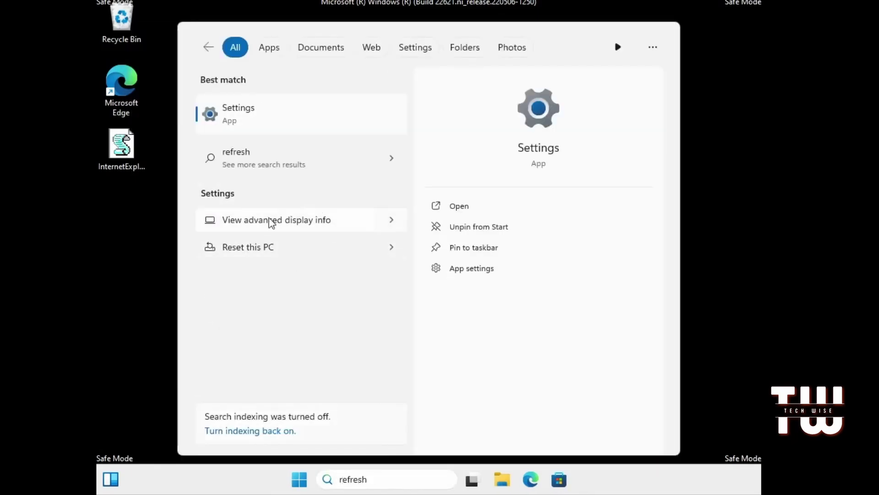
click(327, 223)
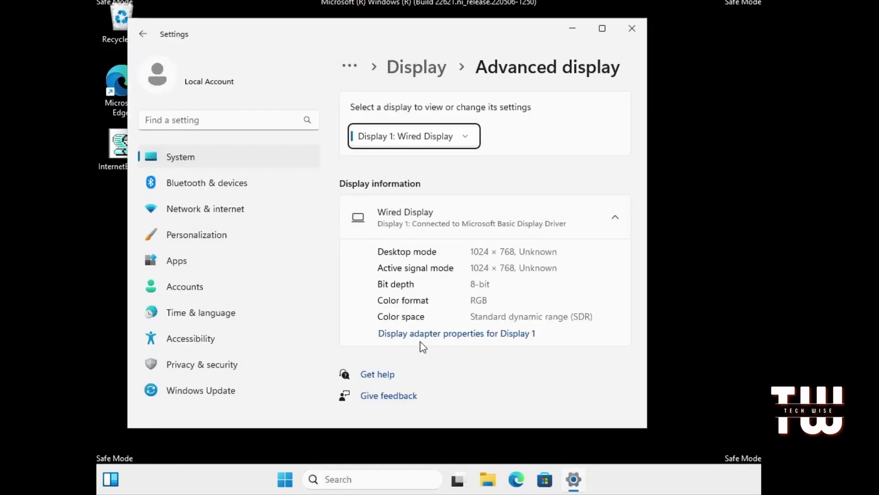
Check the Monitor tab of Display adapter properties, where only 64 Hz is listed.
click(518, 335)
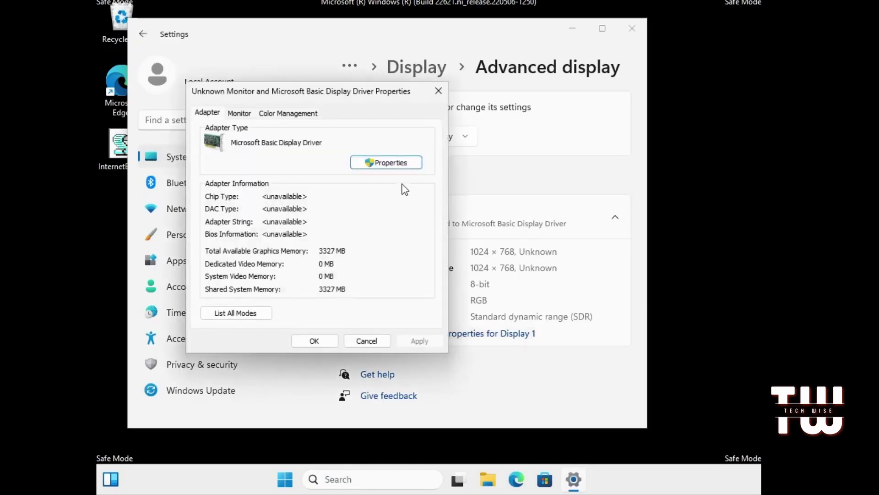
drag(344, 98, 438, 93)
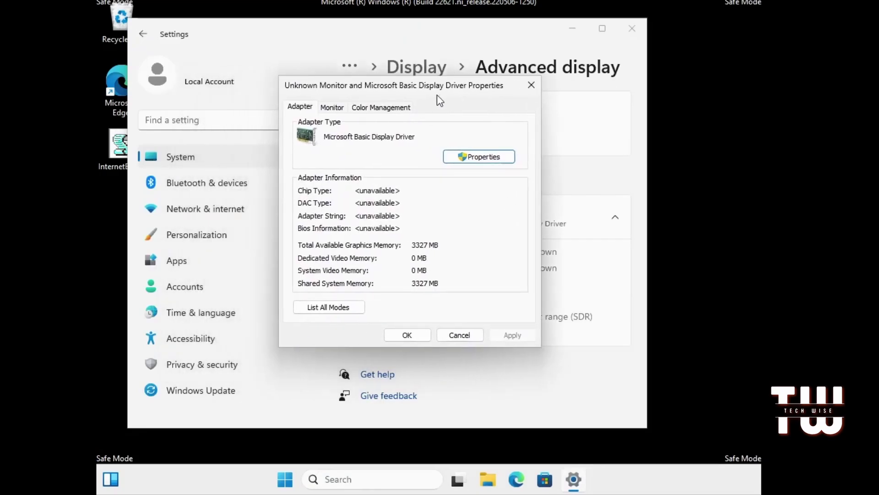
click(335, 108)
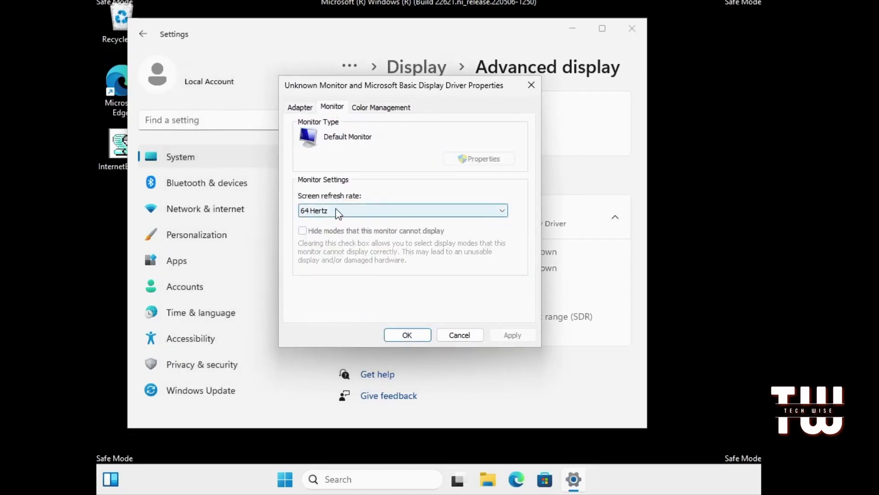
click(349, 212)
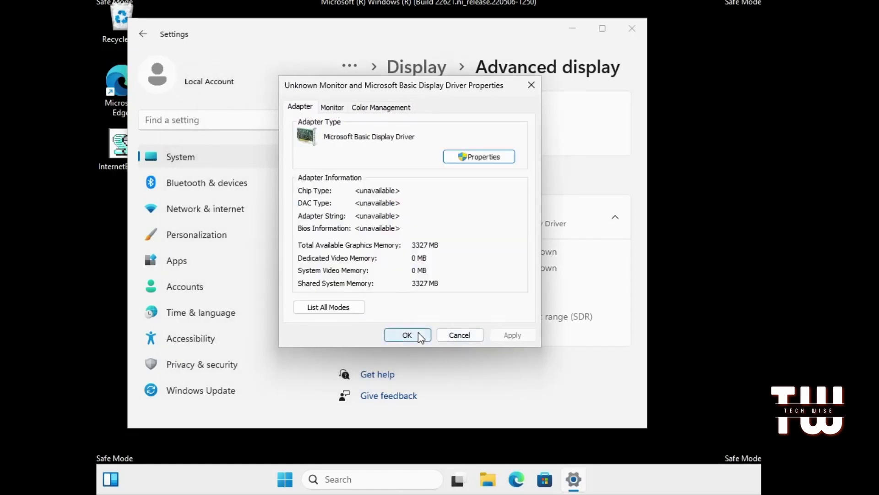
click(419, 332)
Close Settings, open Device Manager, and uninstall the Generic Monitor device.
key(alt+F4)
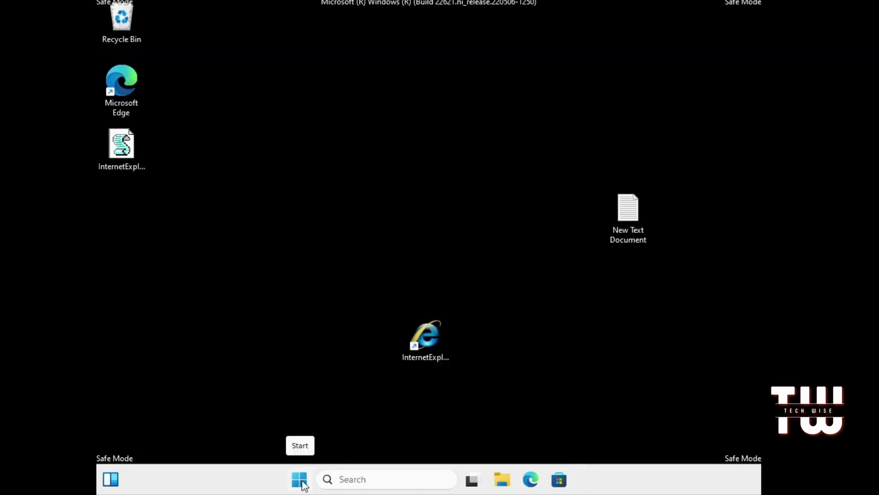
right_click(304, 485)
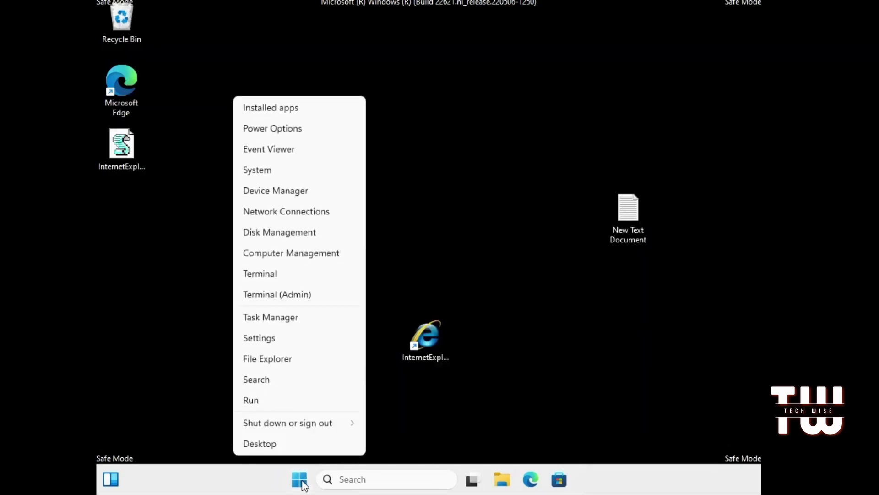
click(294, 192)
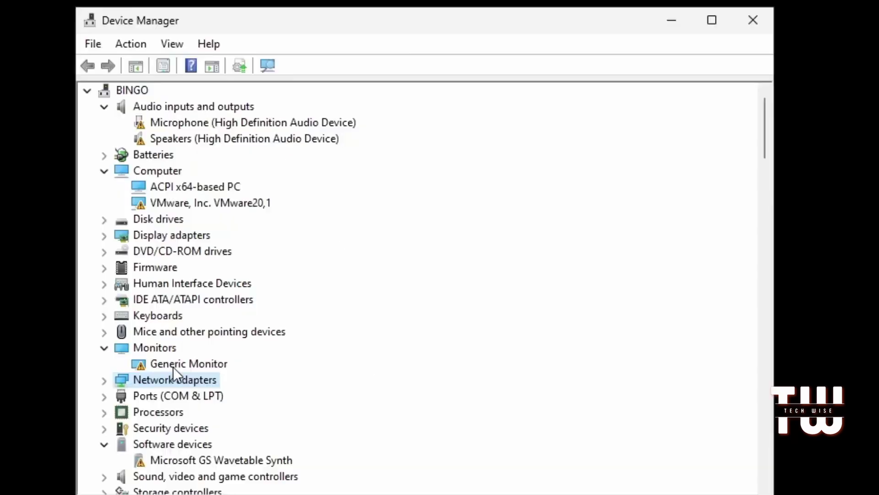
click(278, 304)
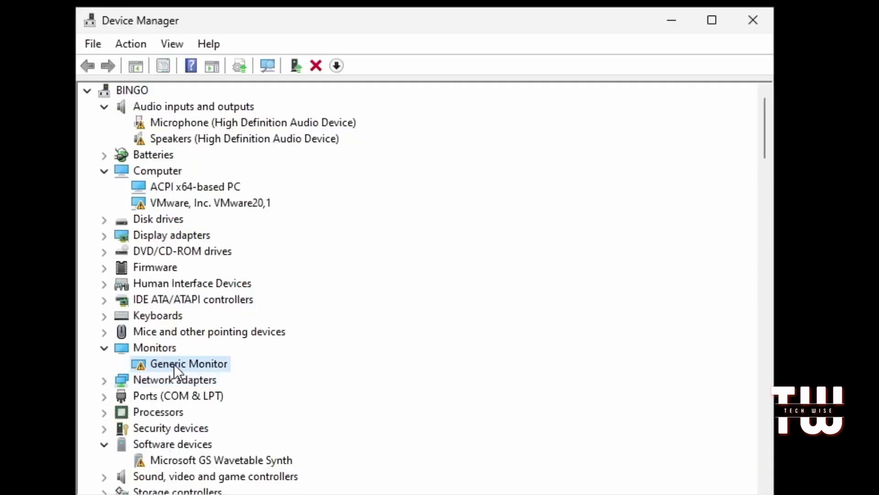
right_click(175, 364)
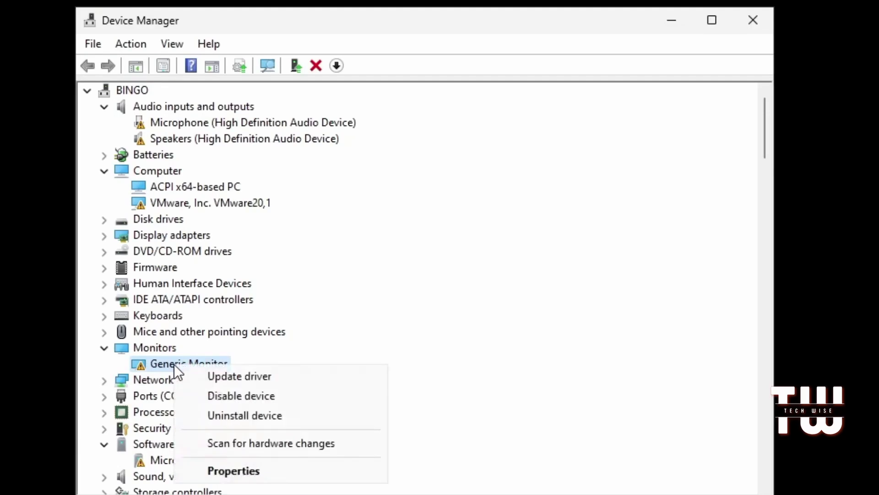
click(235, 414)
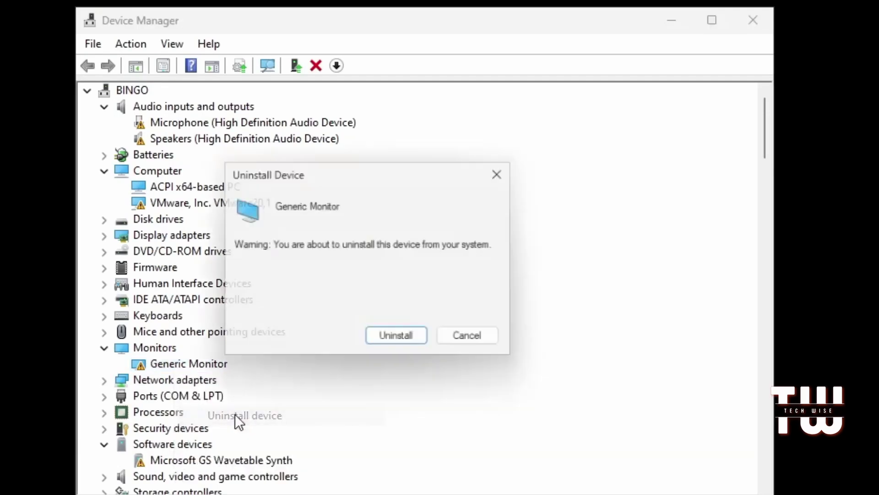
click(406, 342)
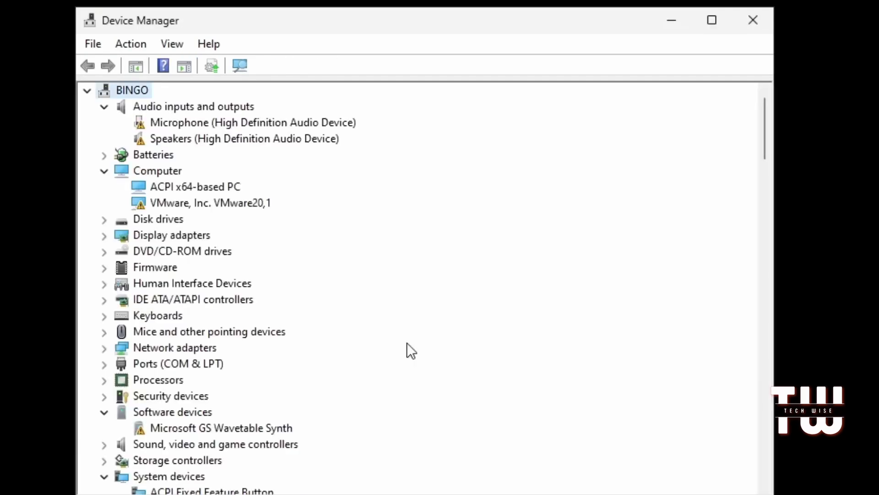
Expand Display adapters and view the VMware SVGA 3D options, leaving it installed.
click(160, 239)
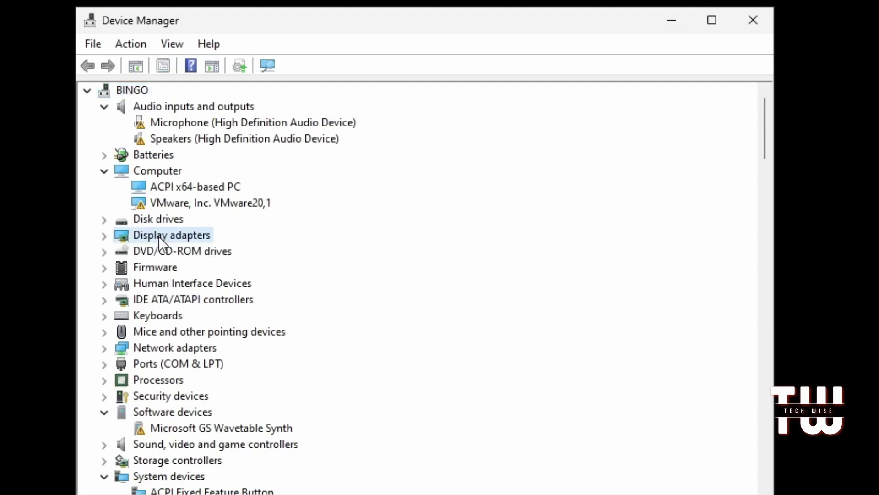
double_click(160, 237)
click(164, 250)
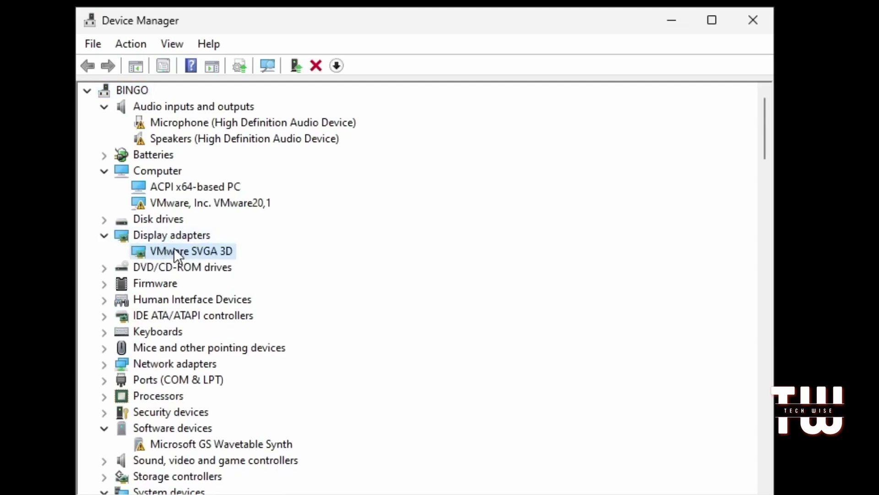
right_click(177, 248)
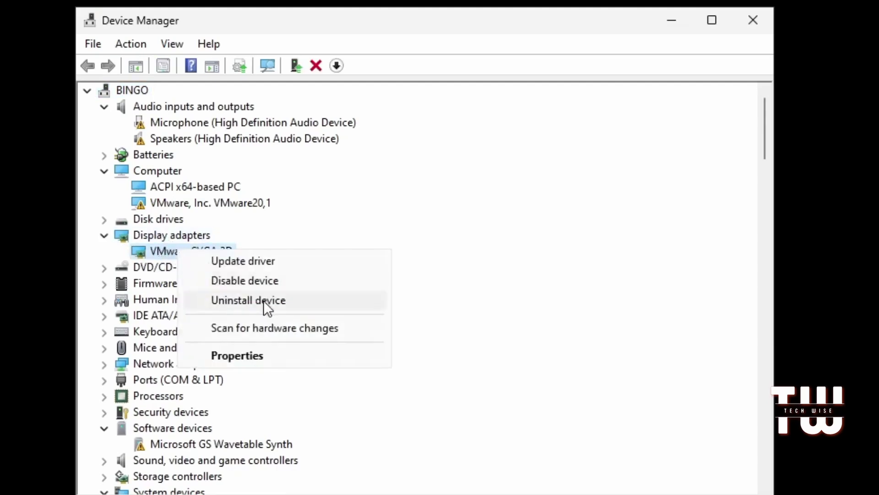
click(100, 282)
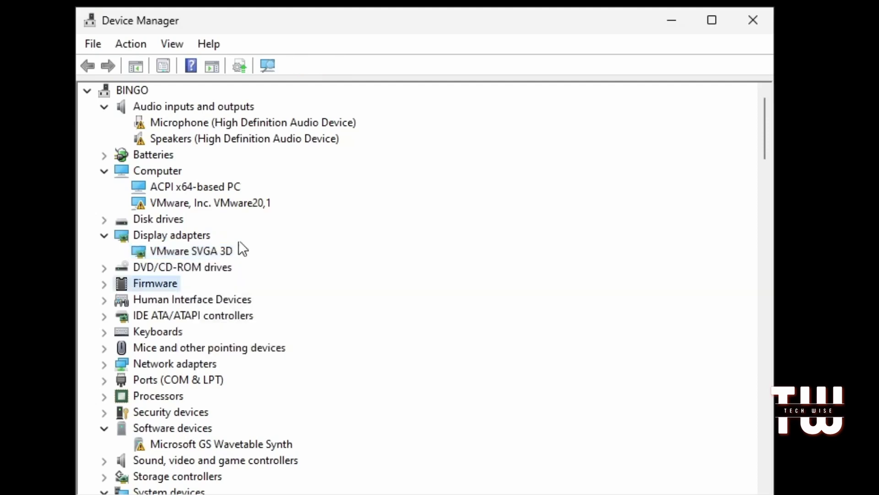
Close Device Manager and bring up Microsoft OneDrive's uninstall option in Control Panel's Programs and Features.
click(752, 20)
click(368, 477)
text(conb)
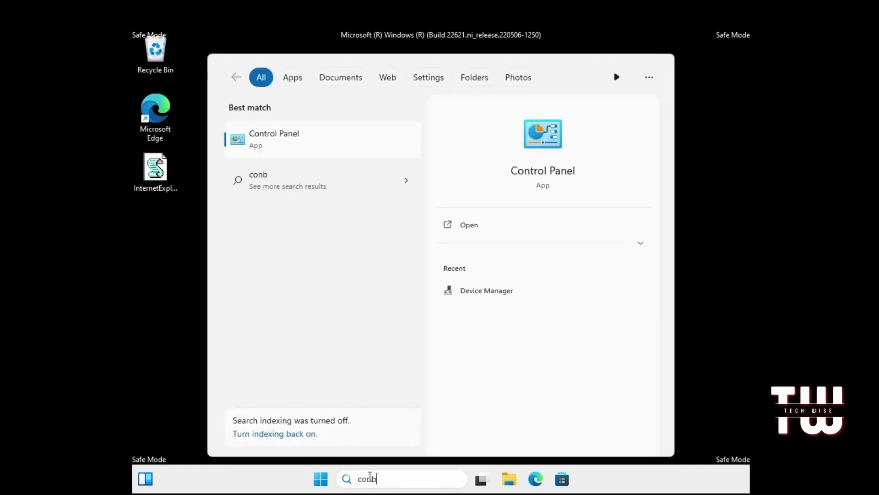
click(290, 136)
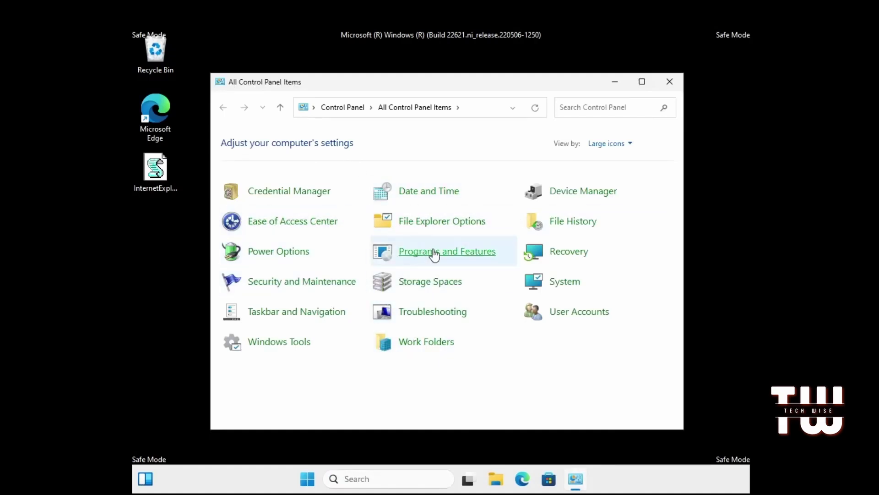
click(448, 258)
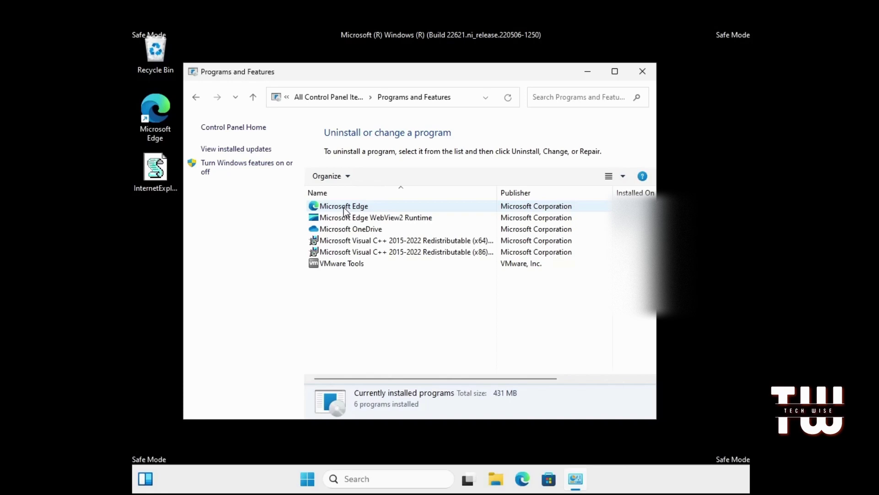
right_click(353, 263)
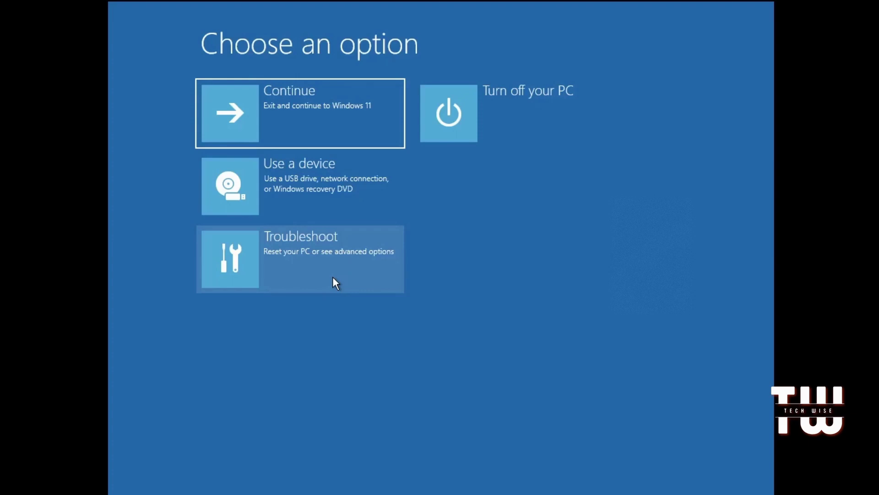
click(326, 251)
click(310, 180)
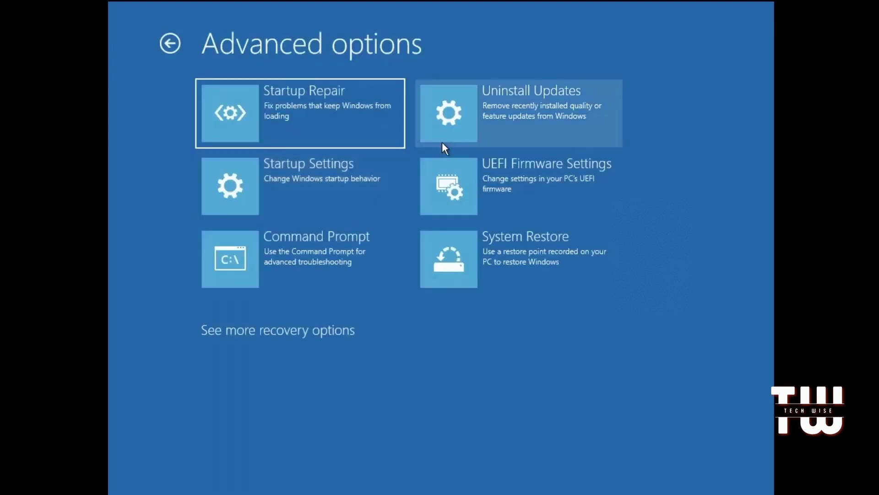
click(524, 105)
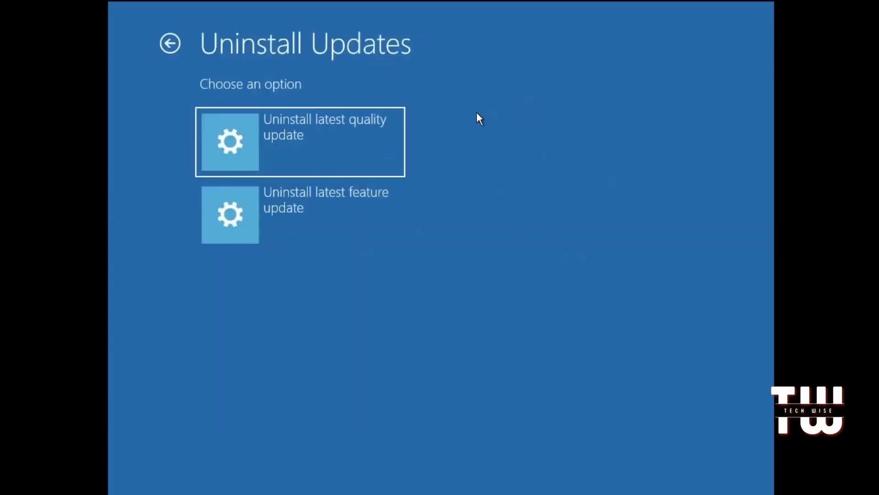
click(324, 138)
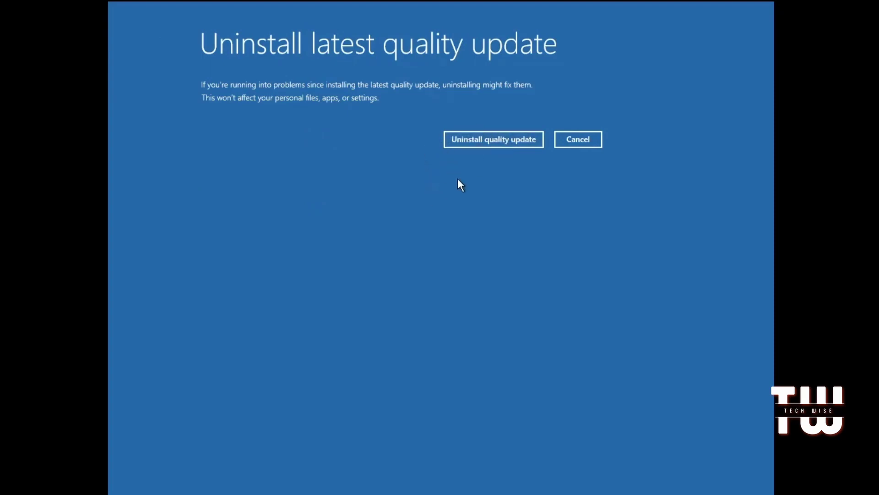
Cancel the quality-update removal and choose Uninstall latest feature update under Advanced options.
click(568, 136)
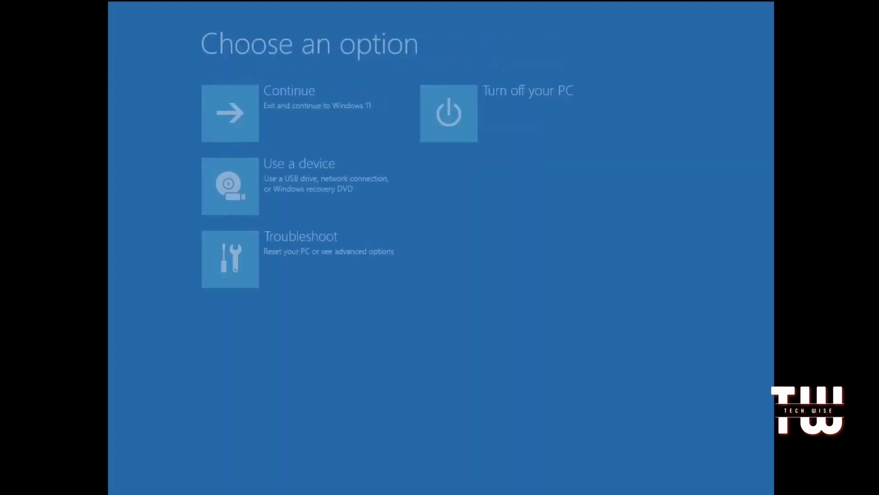
click(328, 247)
click(341, 188)
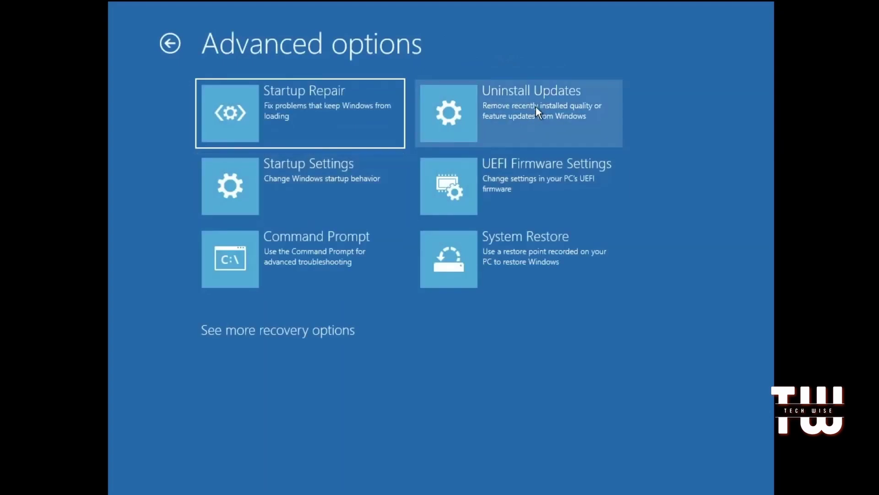
click(538, 112)
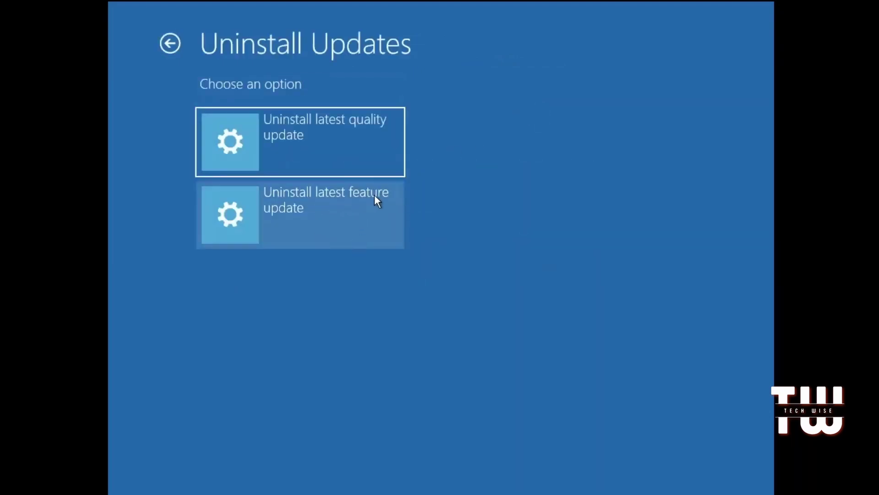
click(307, 214)
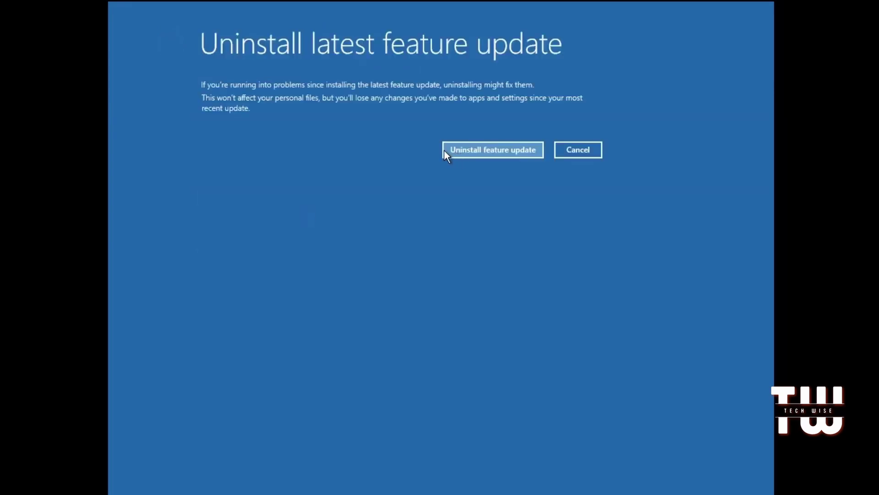